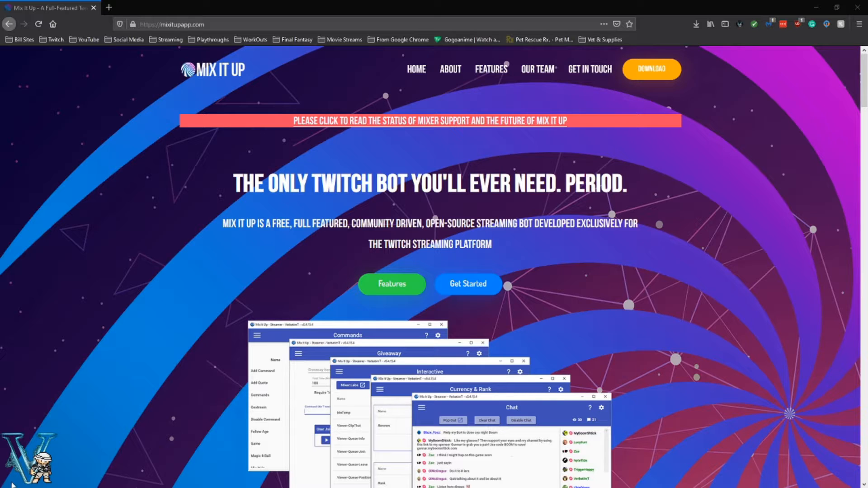
# - Download the Mix It Up installer from the website's download section and minimize the browser
pyautogui.click(660, 67)
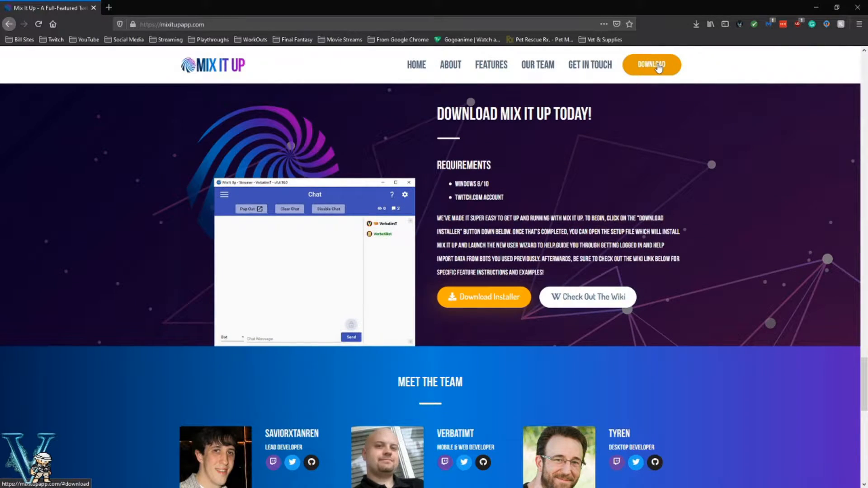
pyautogui.click(475, 307)
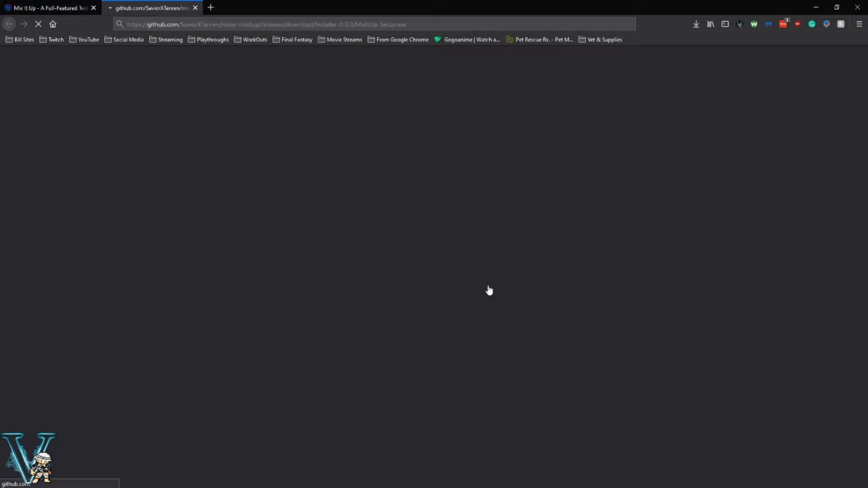
pyautogui.click(325, 228)
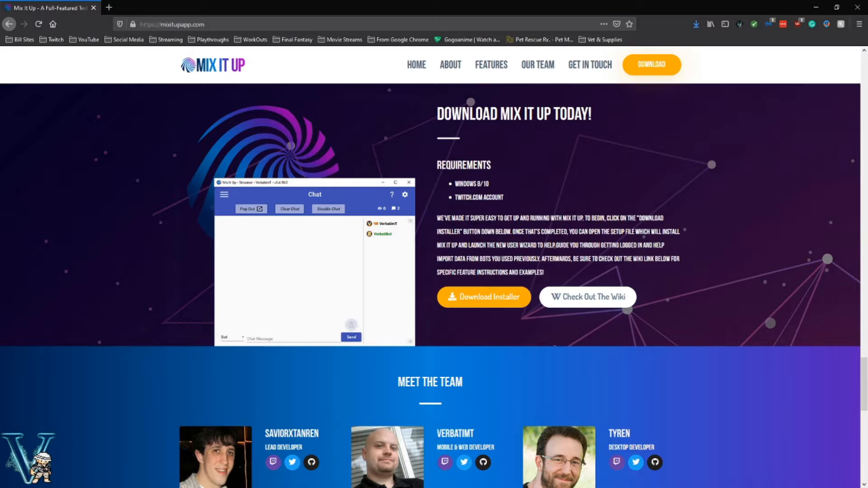
pyautogui.click(819, 7)
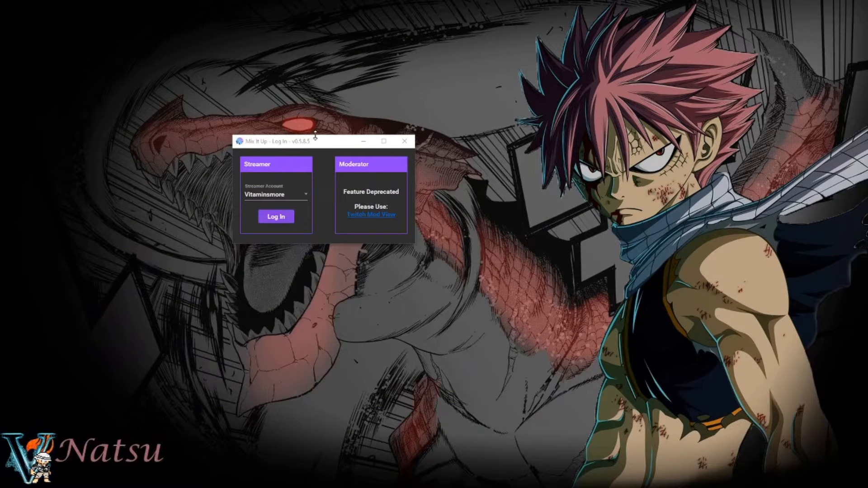
# - Log in to Mix It Up as New Streamer and accept the license agreement
pyautogui.moveTo(315, 138); pyautogui.dragTo(440, 183)
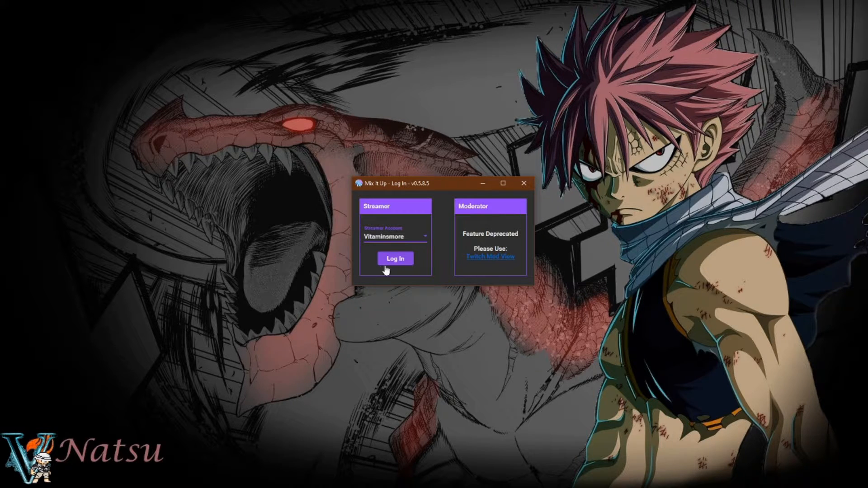
pyautogui.click(423, 237)
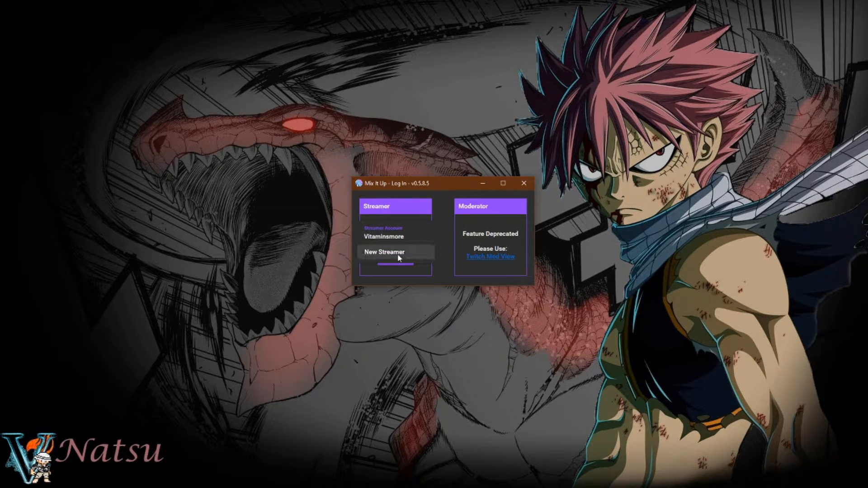
pyautogui.click(399, 258)
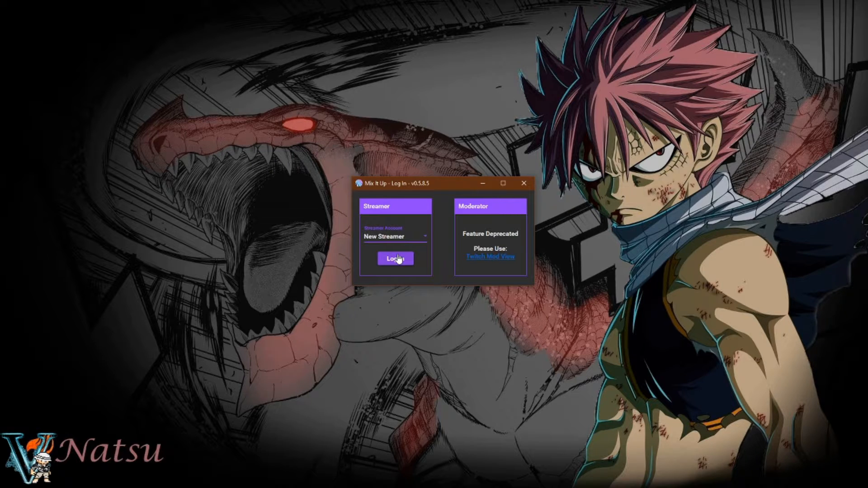
pyautogui.click(397, 259)
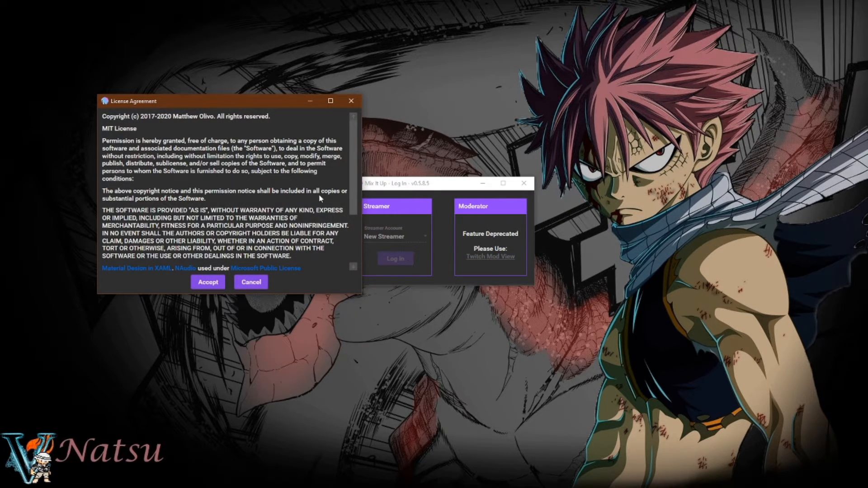
pyautogui.click(202, 284)
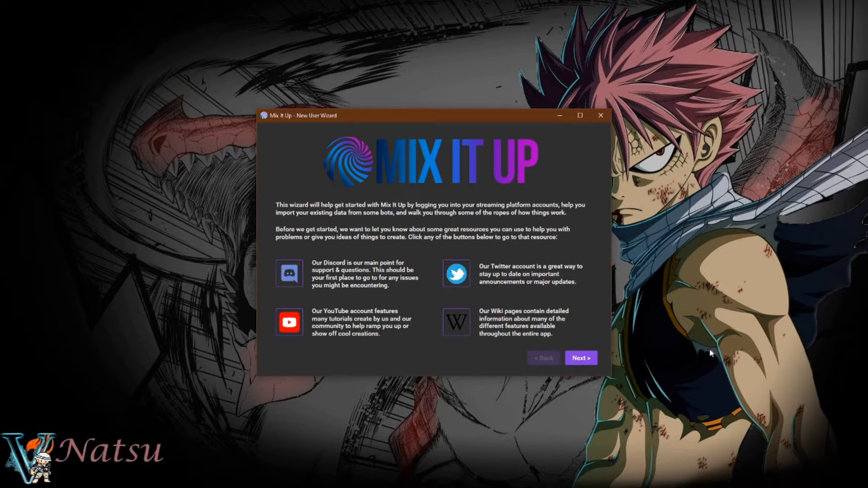
# - Connect the Twitch streamer account in the new user wizard and proceed without a bot account to the backup page
pyautogui.click(576, 358)
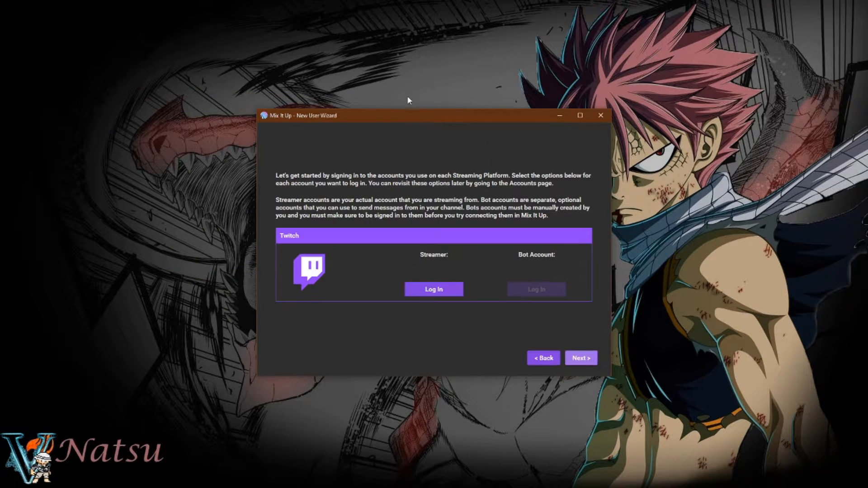
pyautogui.click(436, 289)
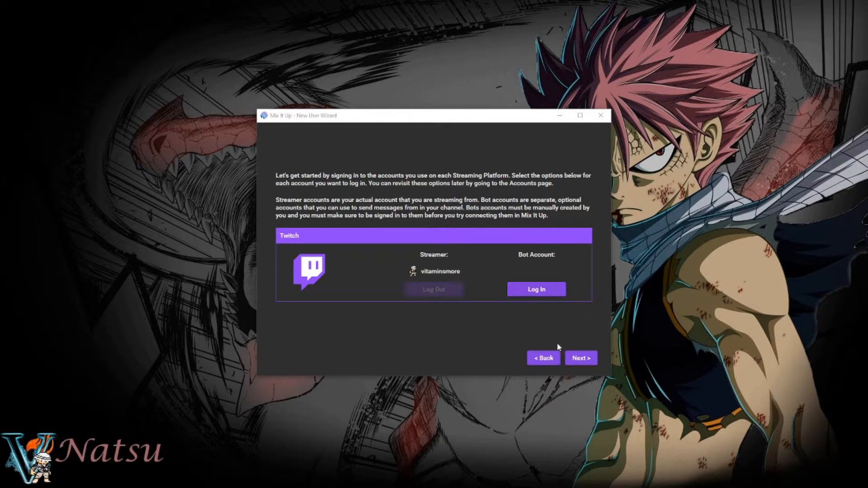
pyautogui.click(578, 358)
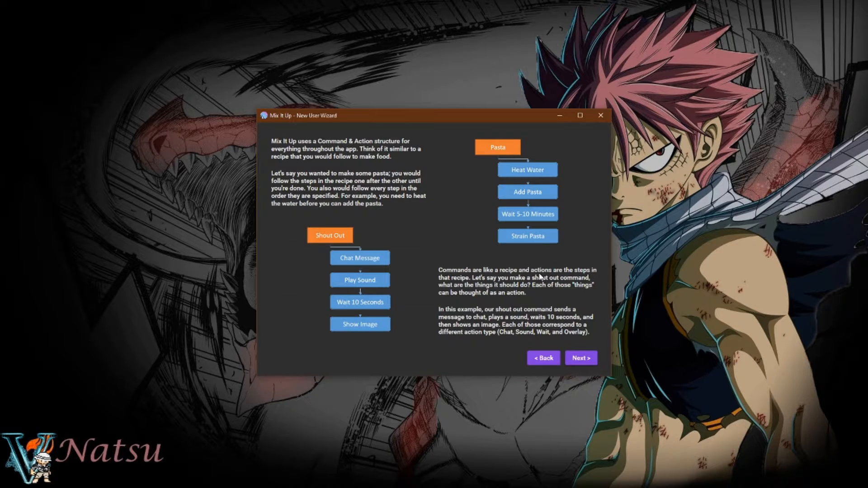
pyautogui.click(582, 359)
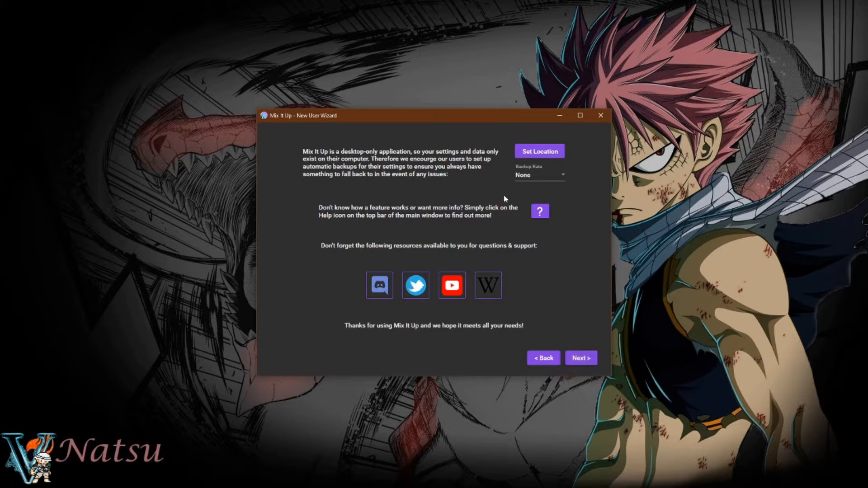
# - Check the backup rate choices and finish the new user wizard with the rate at None
pyautogui.click(556, 174)
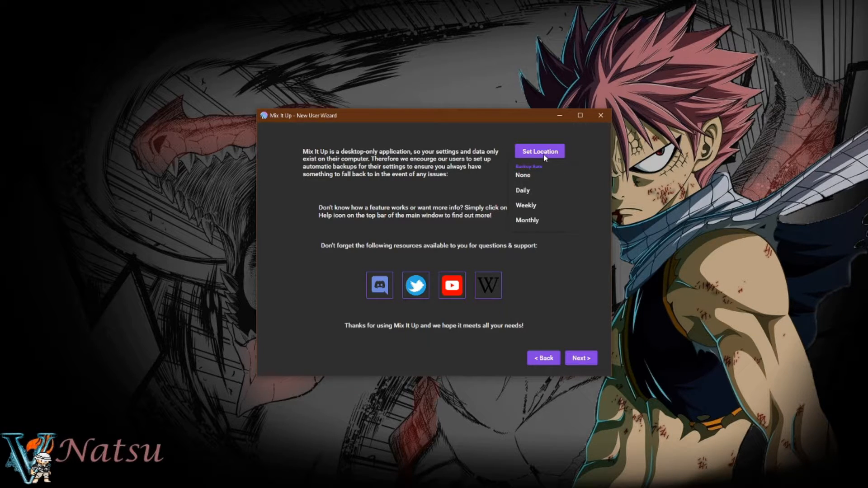
pyautogui.click(575, 301)
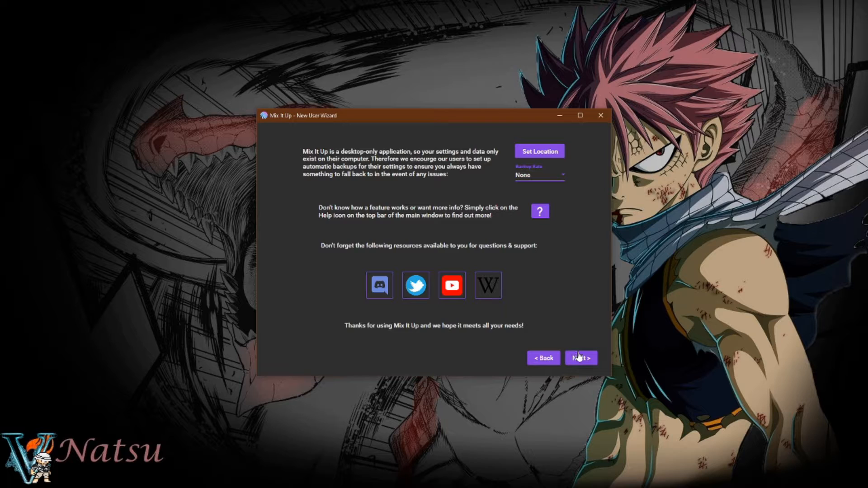
pyautogui.click(578, 357)
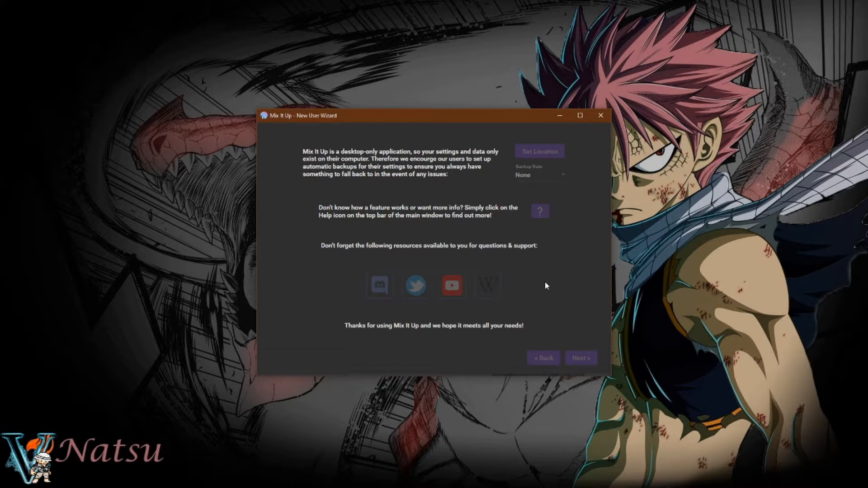
pyautogui.click(435, 263)
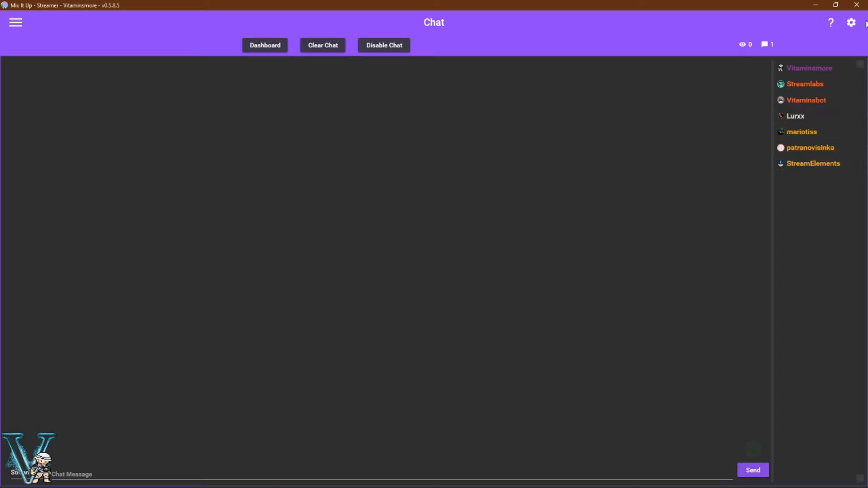
# - Open the general settings and turn off Opt-Out of Data Tracking
pyautogui.click(851, 22)
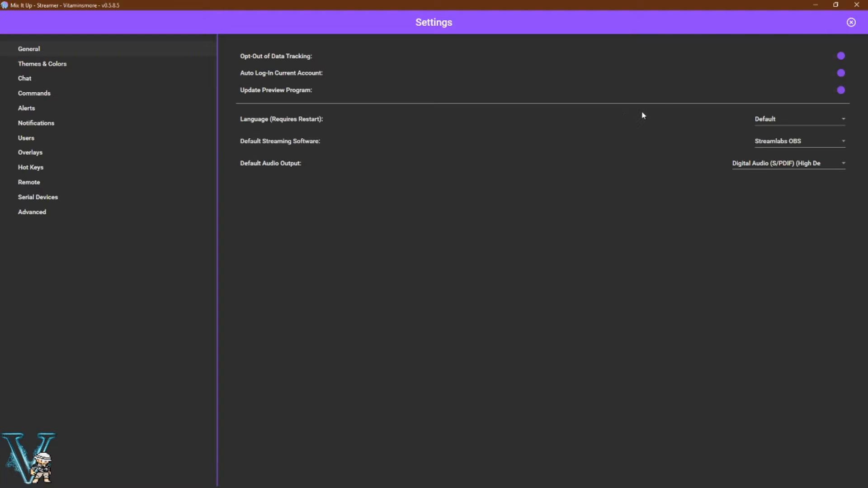
pyautogui.click(843, 74)
pyautogui.click(844, 75)
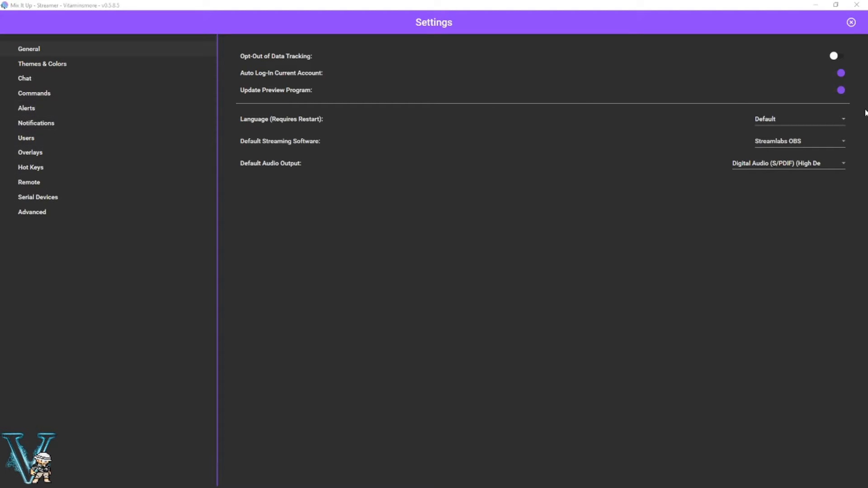
# - Examine the choices for the default streaming software and the default audio output
pyautogui.click(837, 140)
pyautogui.click(836, 140)
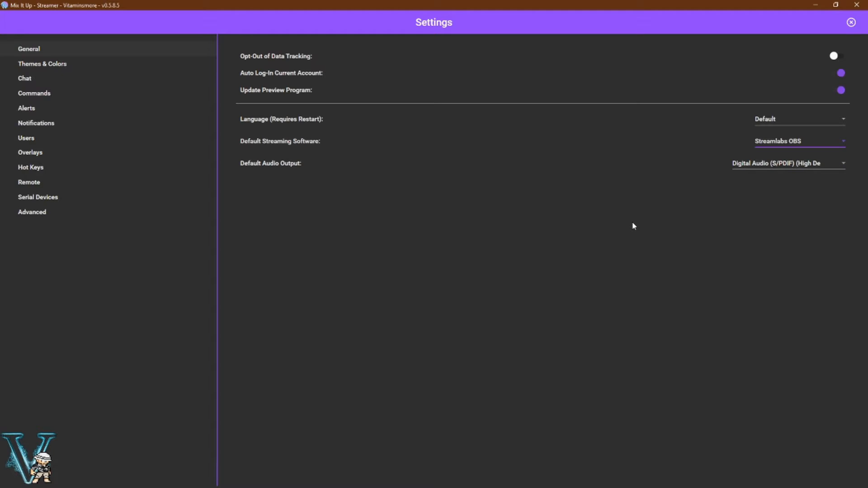
pyautogui.click(842, 165)
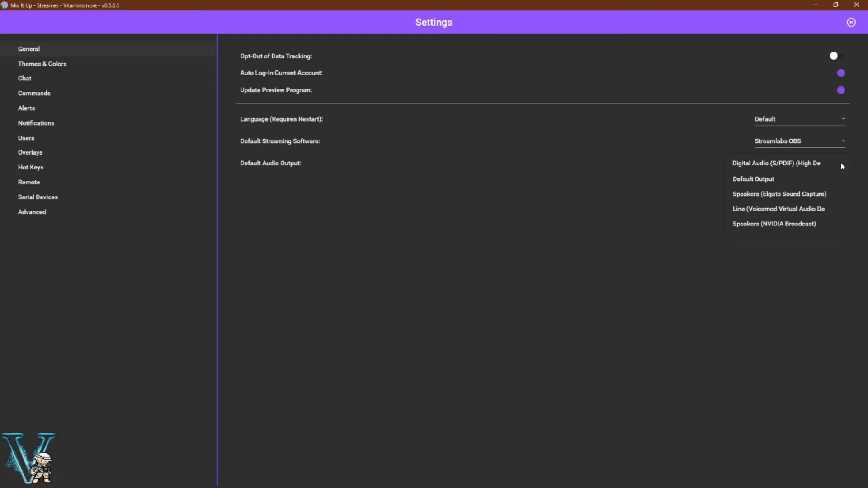
pyautogui.click(842, 165)
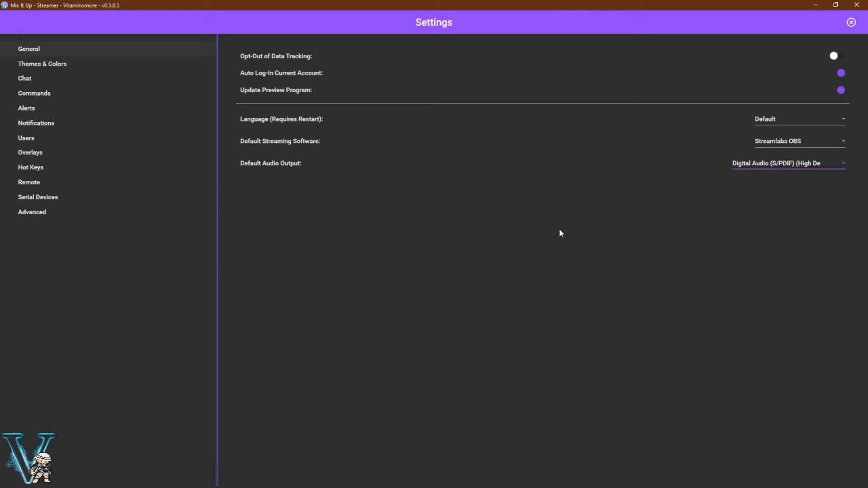
# - Examine the color scheme, background color and full theme choices in the Themes & Colors settings
pyautogui.click(94, 69)
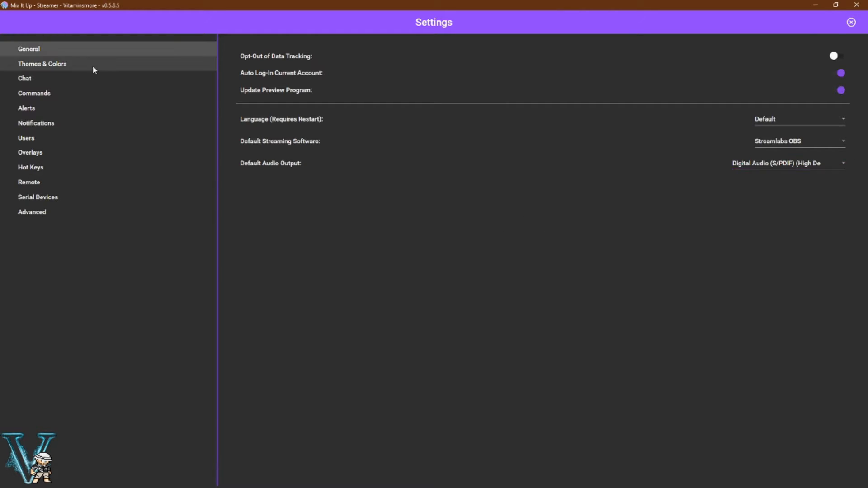
pyautogui.click(92, 65)
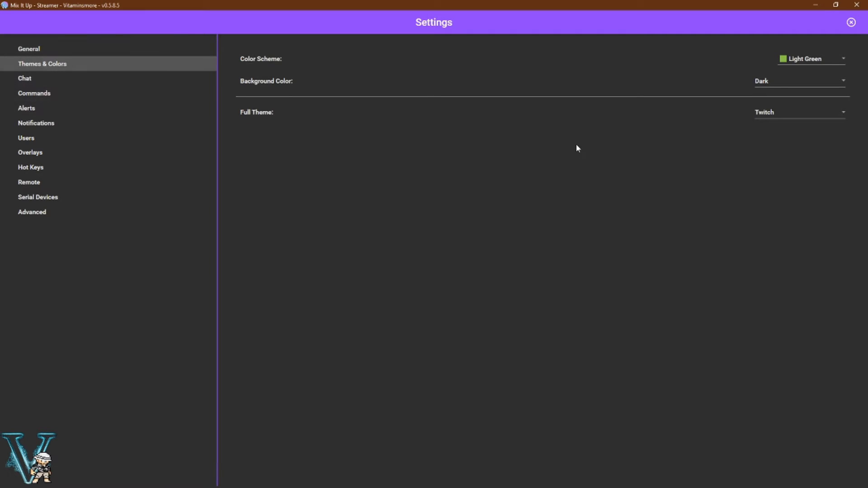
pyautogui.click(820, 58)
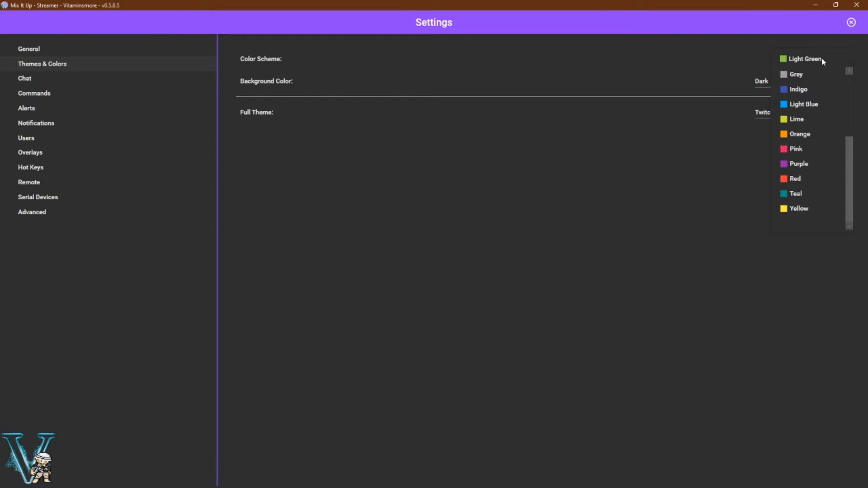
pyautogui.click(688, 60)
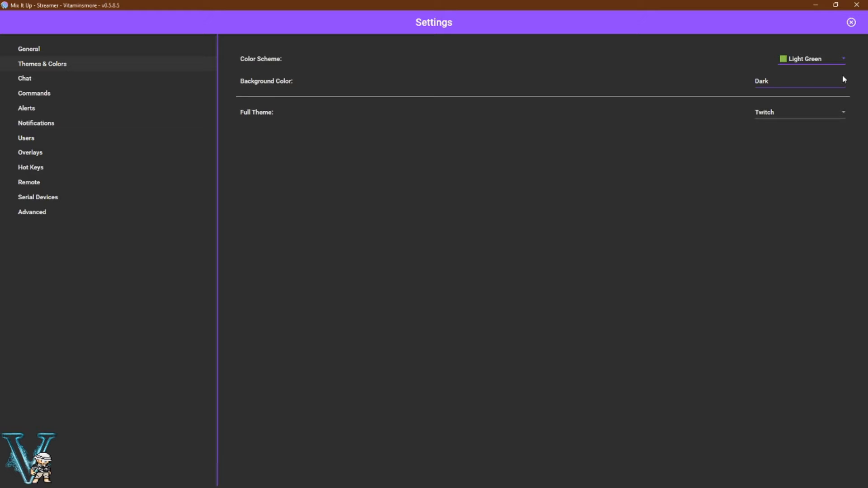
pyautogui.click(843, 80)
pyautogui.click(754, 81)
pyautogui.click(815, 110)
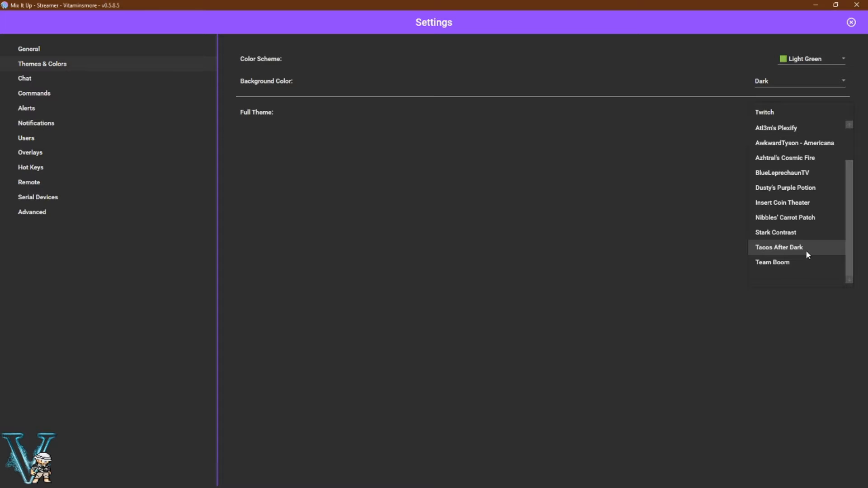
pyautogui.click(640, 183)
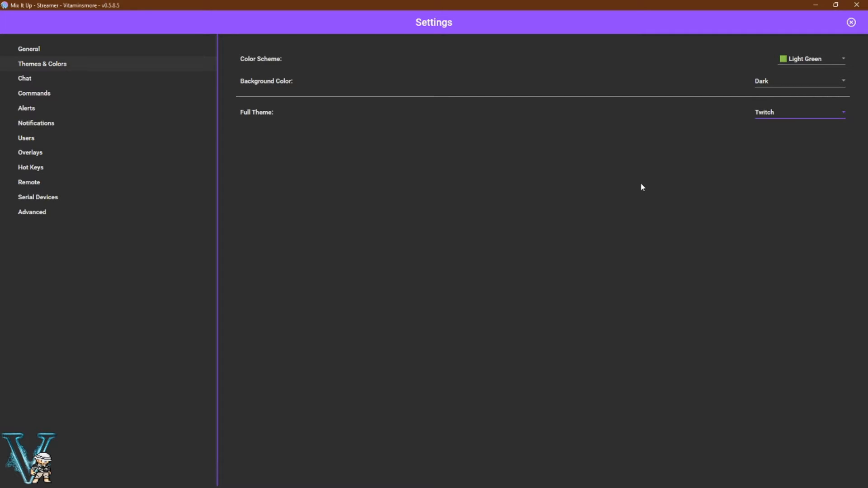
# - Review the Chat settings, including the custom username colors, and open the Commands settings
pyautogui.click(57, 64)
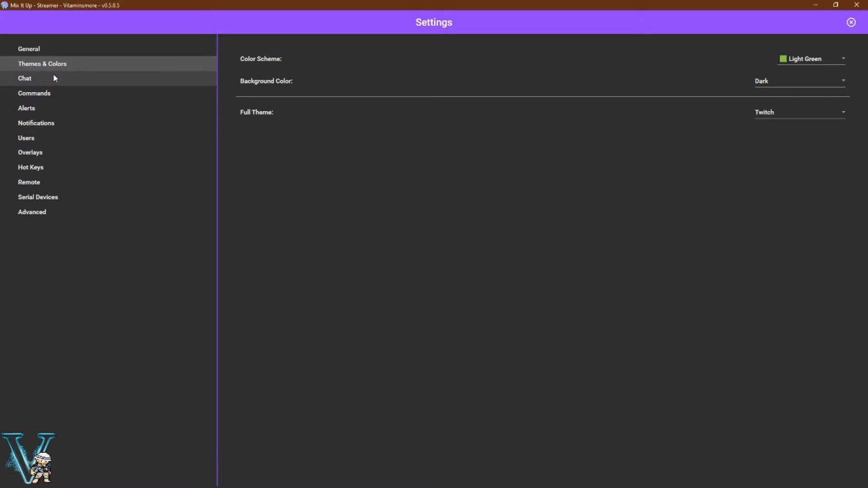
pyautogui.click(54, 76)
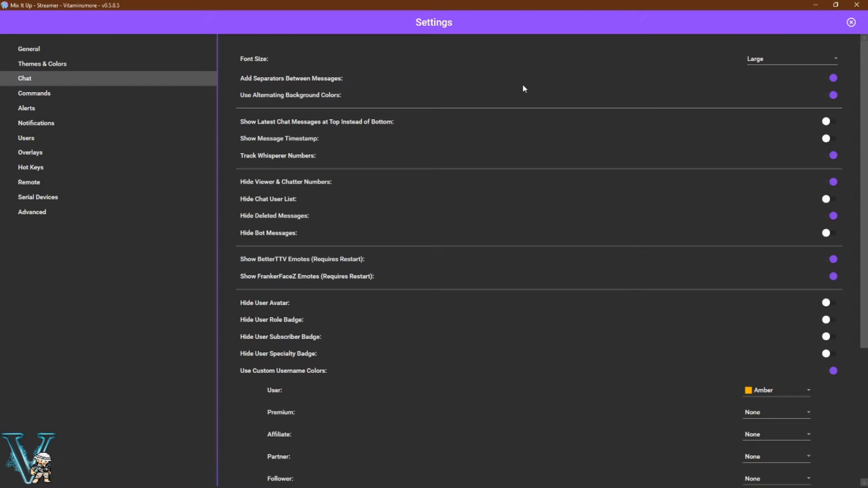
pyautogui.scroll(-5, 617, 270)
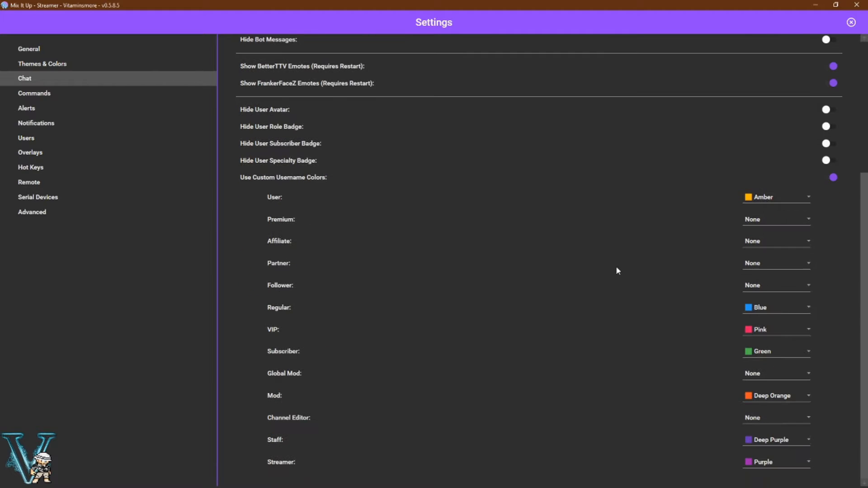
pyautogui.click(47, 95)
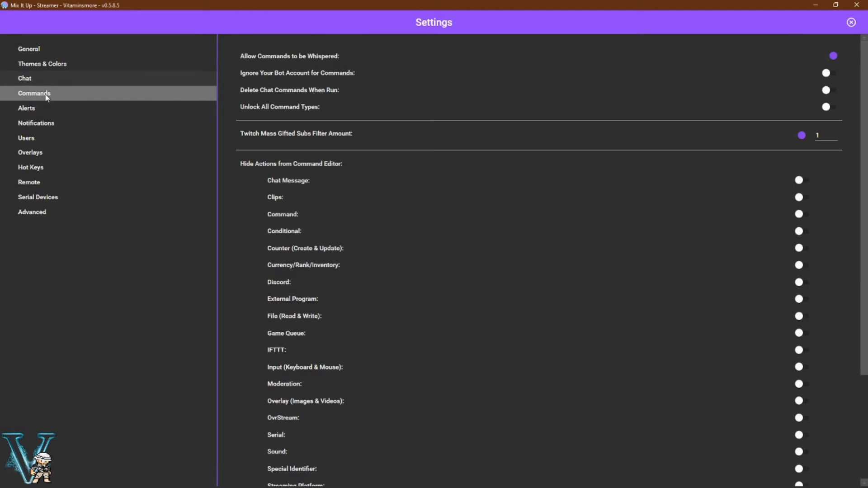
# - Review the Alerts settings and the color choices for the Show User Join/Leave alert
pyautogui.click(31, 115)
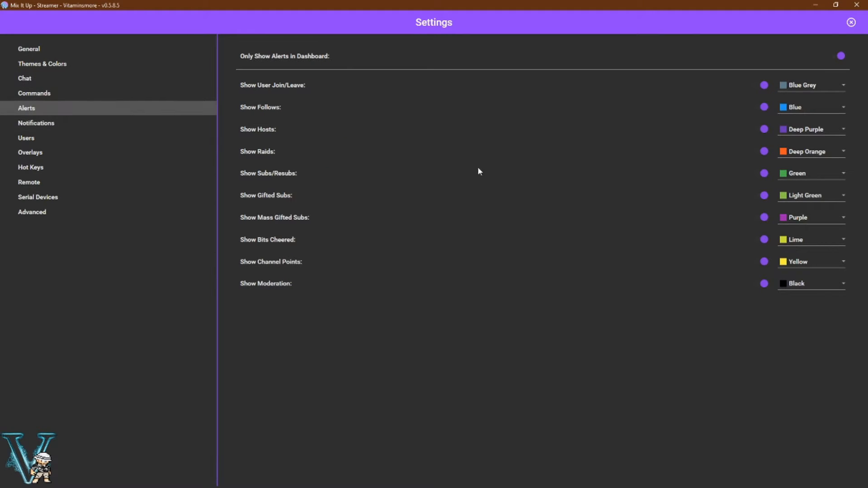
pyautogui.click(839, 84)
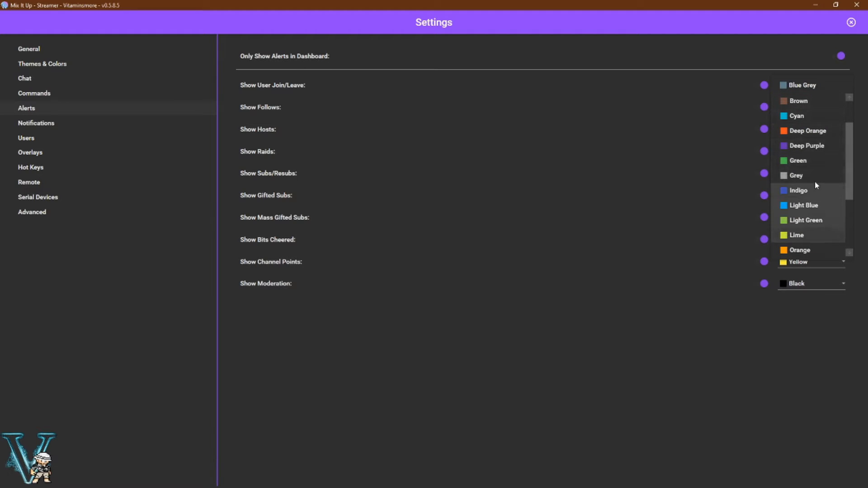
pyautogui.click(524, 104)
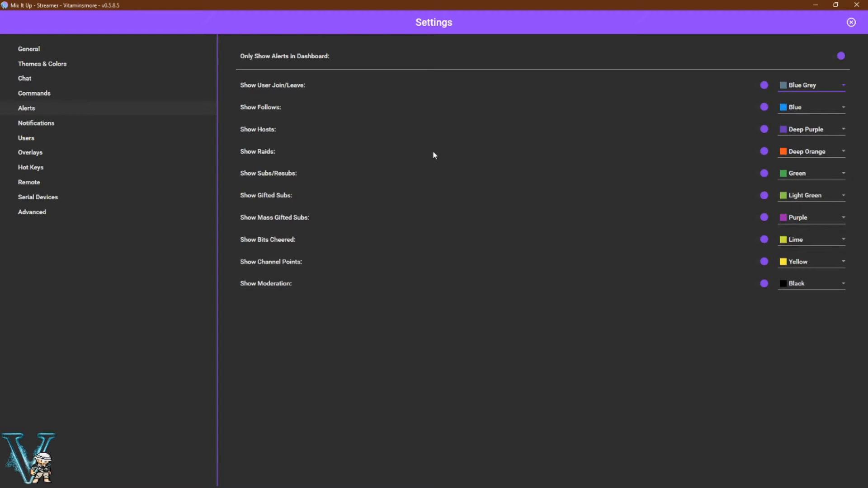
# - Review the Notifications settings, the Users settings and the overlay endpoints in the Overlays settings
pyautogui.click(134, 124)
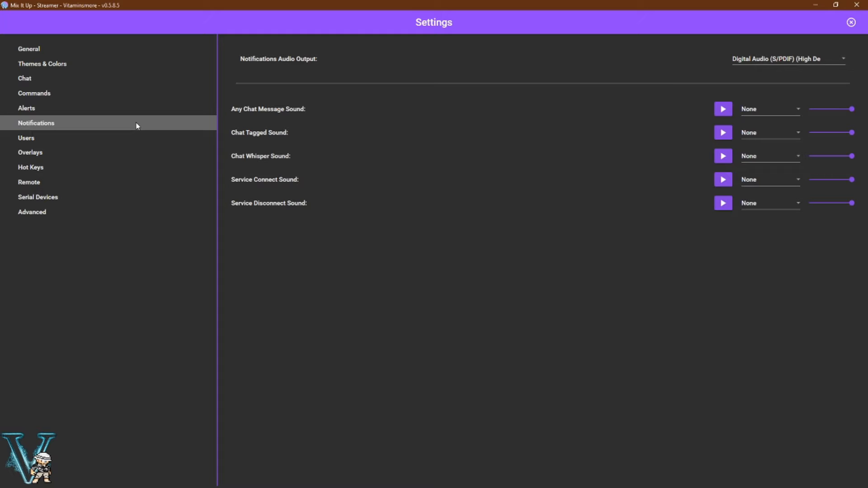
pyautogui.click(59, 138)
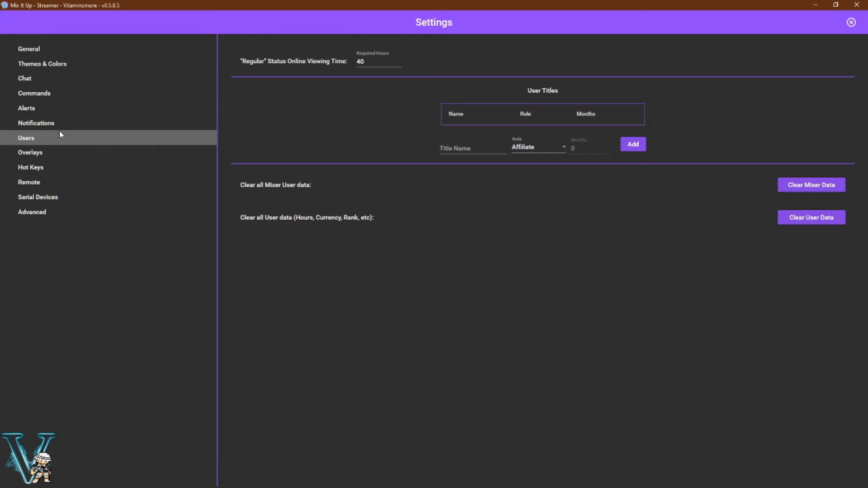
pyautogui.click(55, 153)
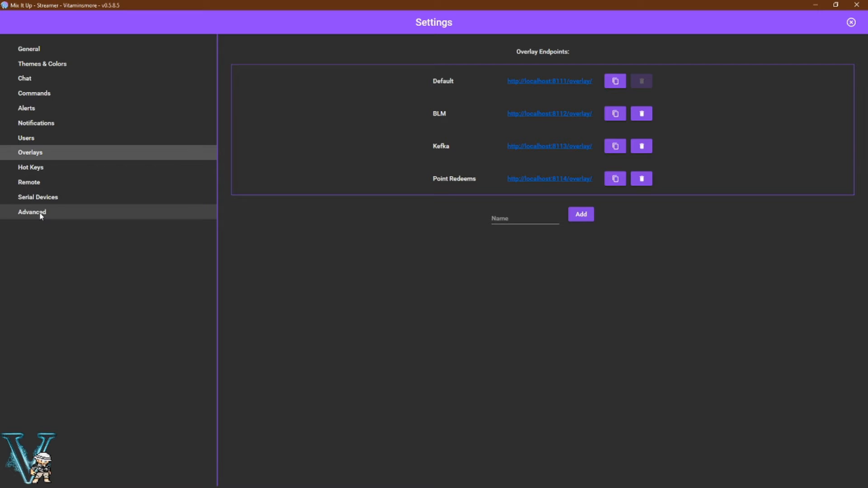
# - Examine the Hot Keys settings, including the type, command and keyboard key choices for a new hot key
pyautogui.click(43, 171)
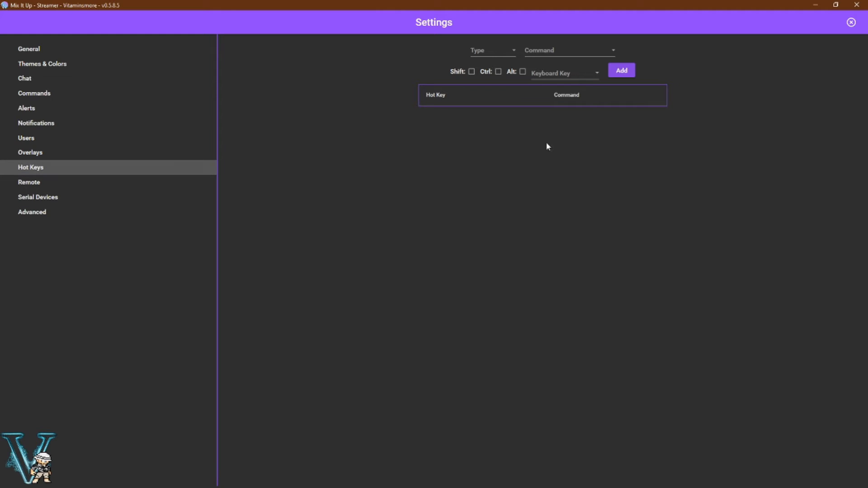
pyautogui.click(503, 50)
pyautogui.click(503, 50)
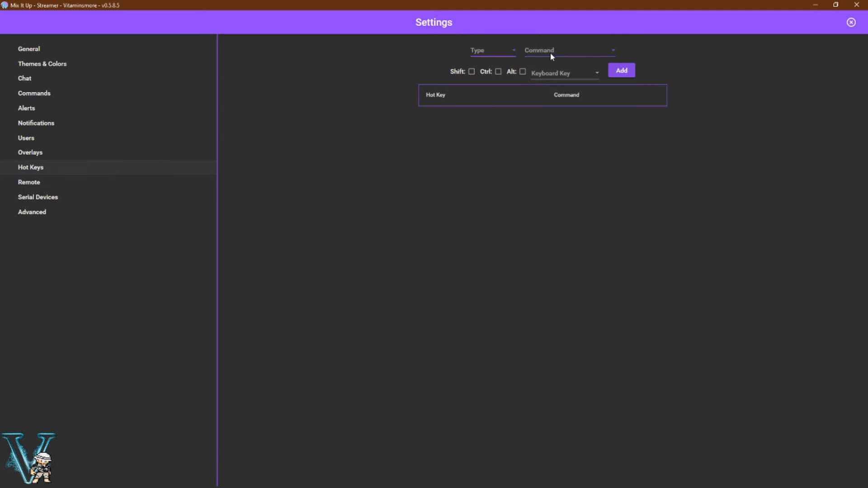
pyautogui.click(603, 54)
# - Review the Remote, Serial Devices and Advanced settings pages
pyautogui.click(45, 183)
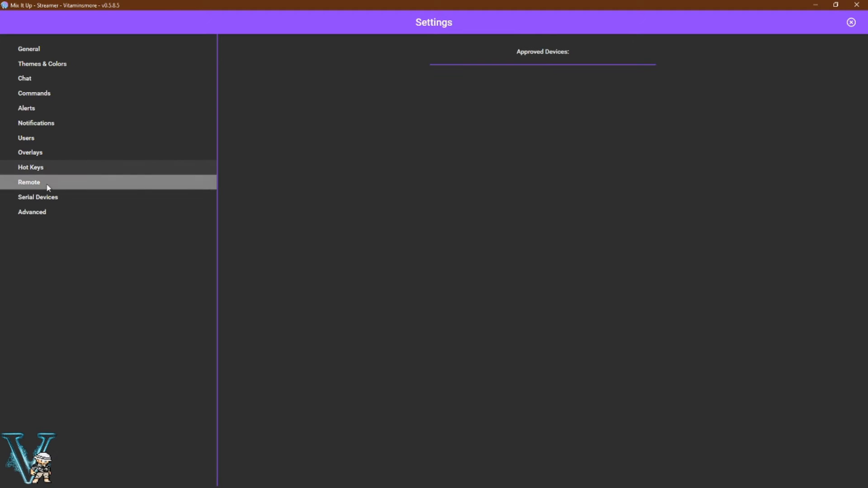
pyautogui.click(51, 202)
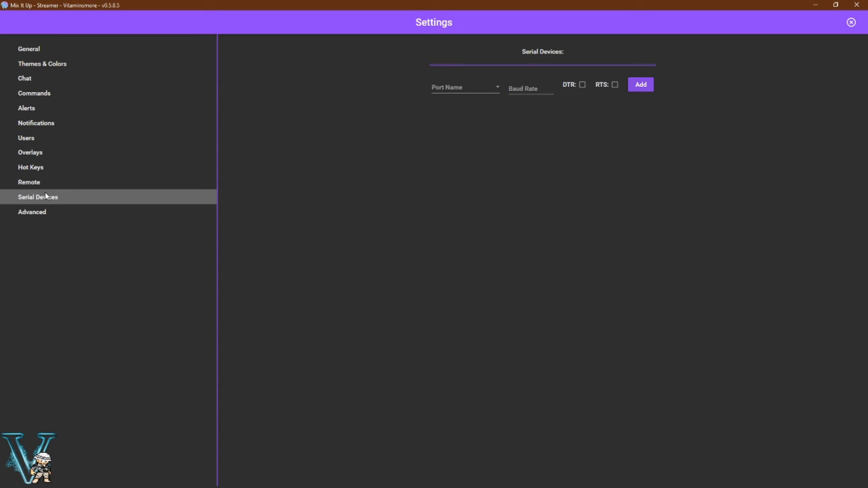
pyautogui.click(49, 212)
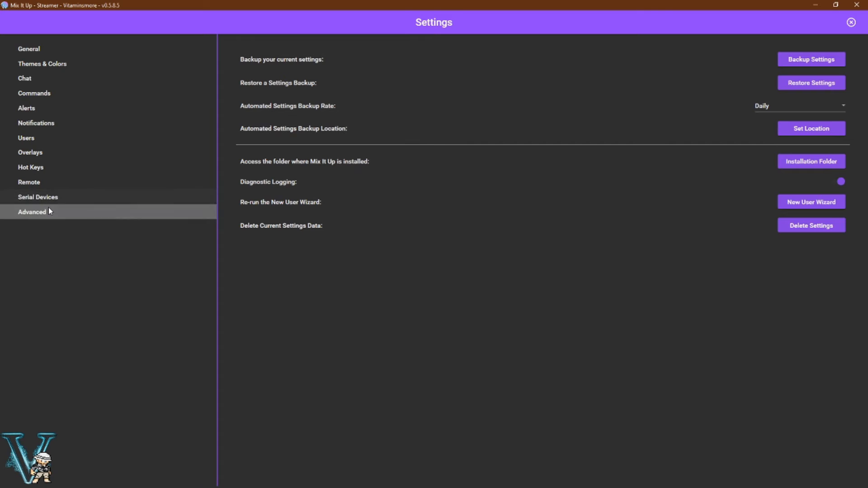